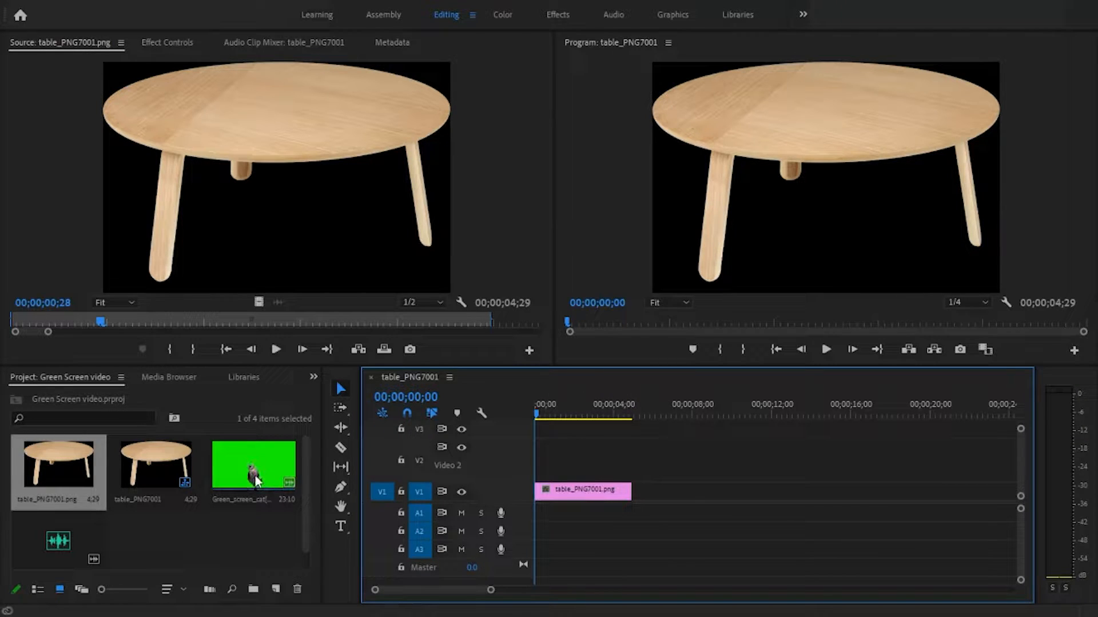
# Scale the table clip to 55 and set its position to 1212, 1514.5.
pyautogui.click(582, 489)
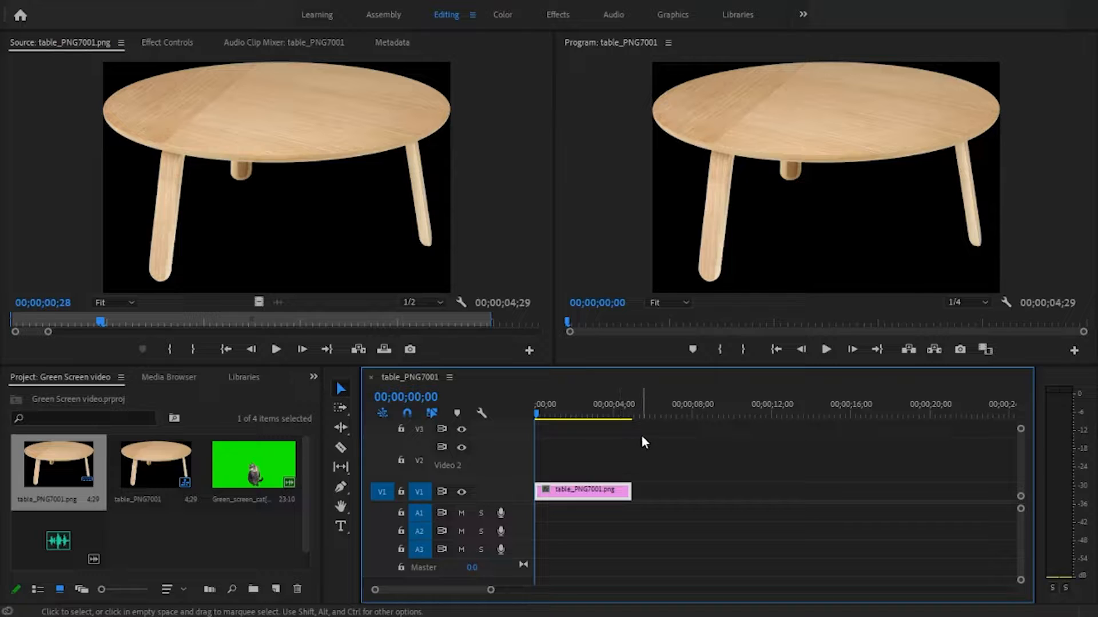
pyautogui.click(169, 41)
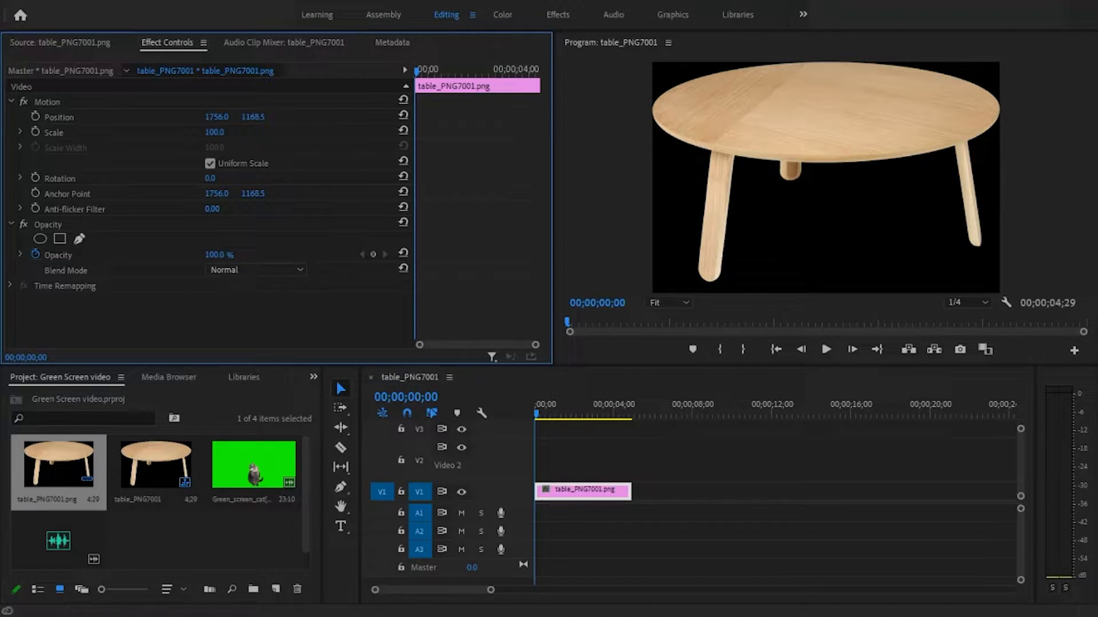
pyautogui.moveTo(215, 132); pyautogui.dragTo(189, 132)
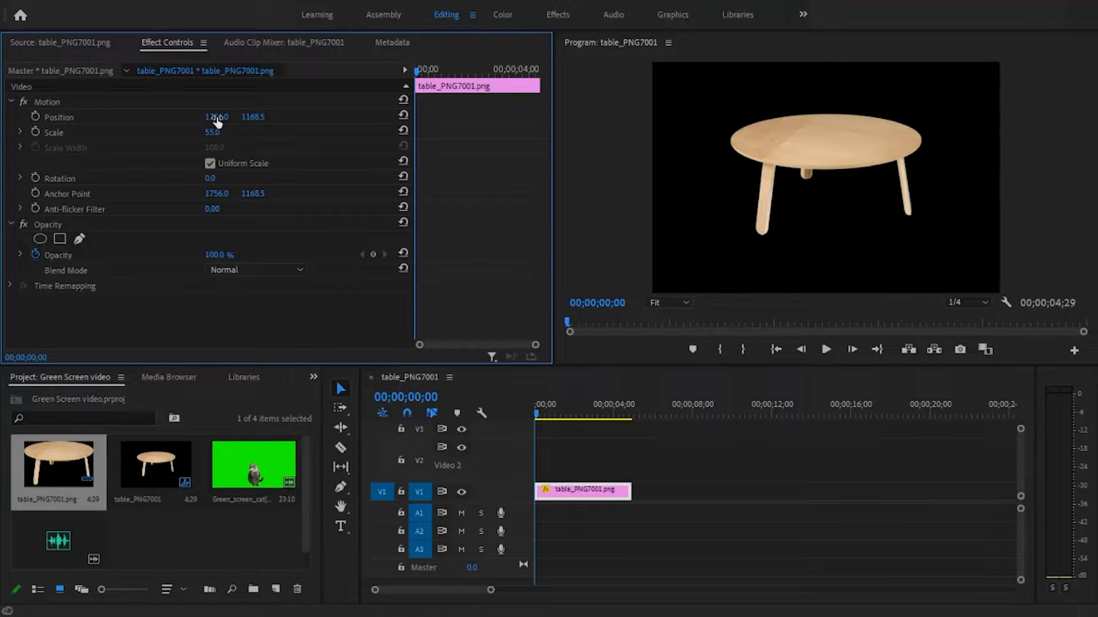
pyautogui.moveTo(217, 118); pyautogui.dragTo(365, 117)
pyautogui.moveTo(213, 118); pyautogui.dragTo(165, 119)
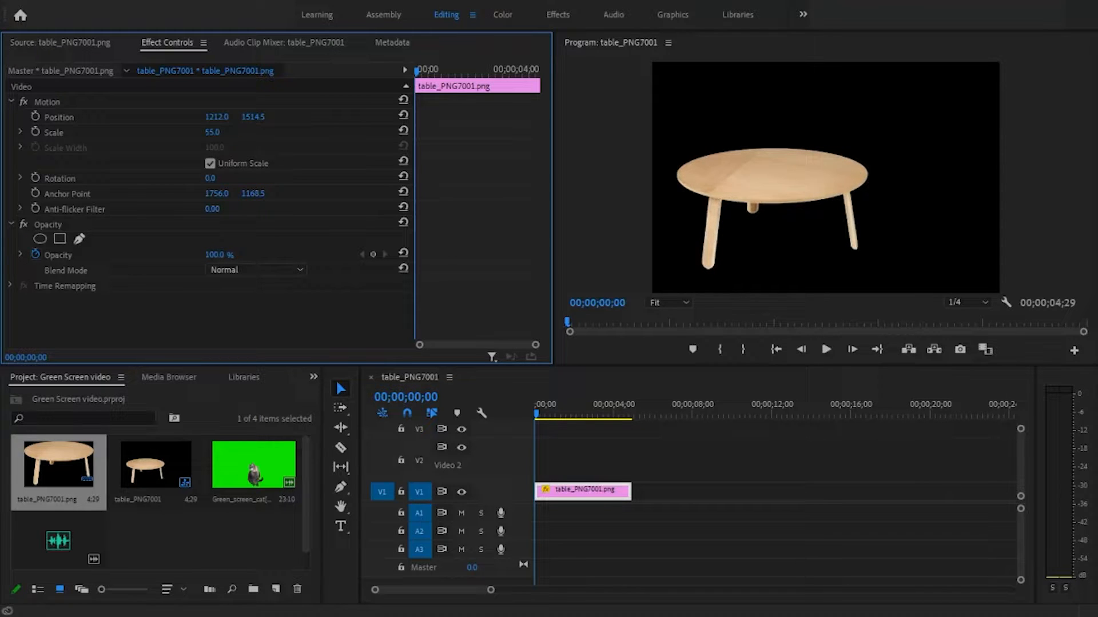
# Place the green-screen cat clip on V2 from the sequence start and extend the table clip to the same end.
pyautogui.click(247, 477)
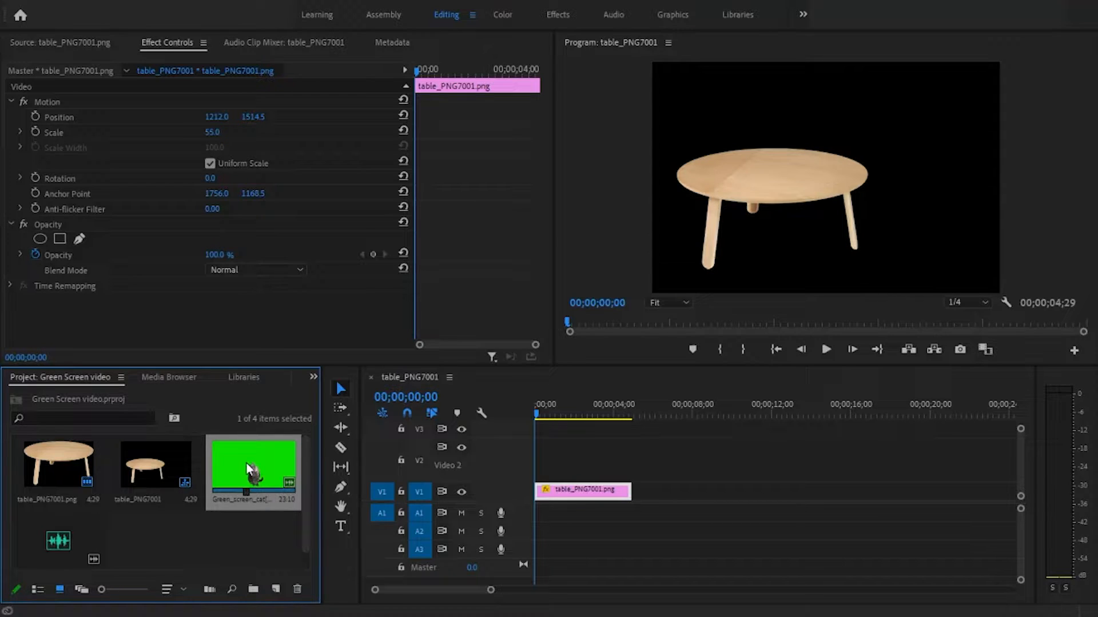
pyautogui.moveTo(245, 463); pyautogui.dragTo(533, 461)
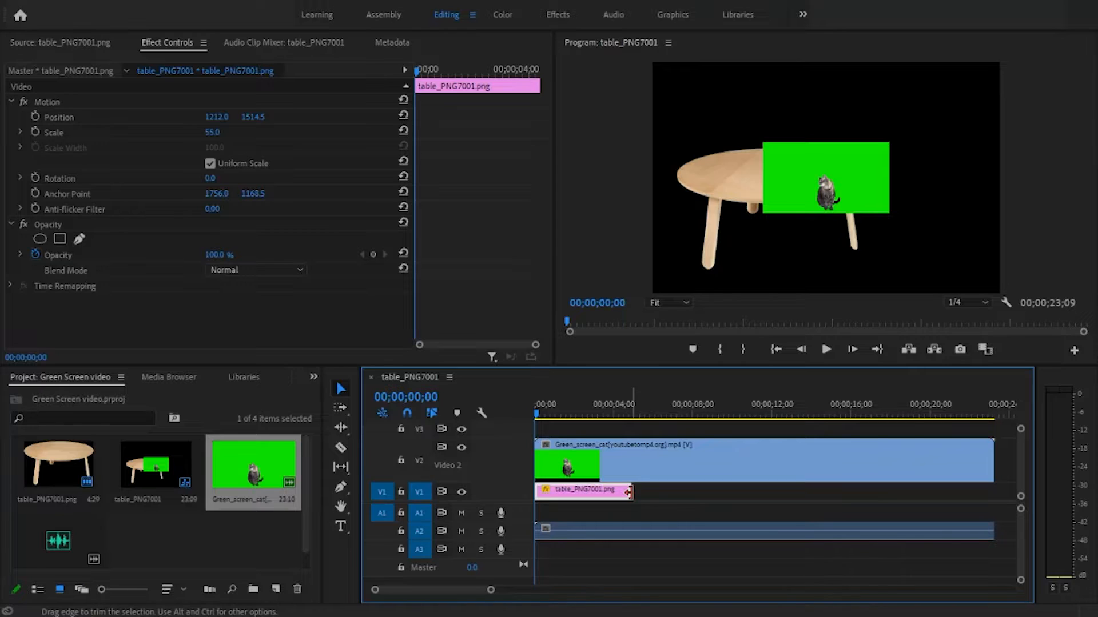
pyautogui.moveTo(629, 493); pyautogui.dragTo(994, 492)
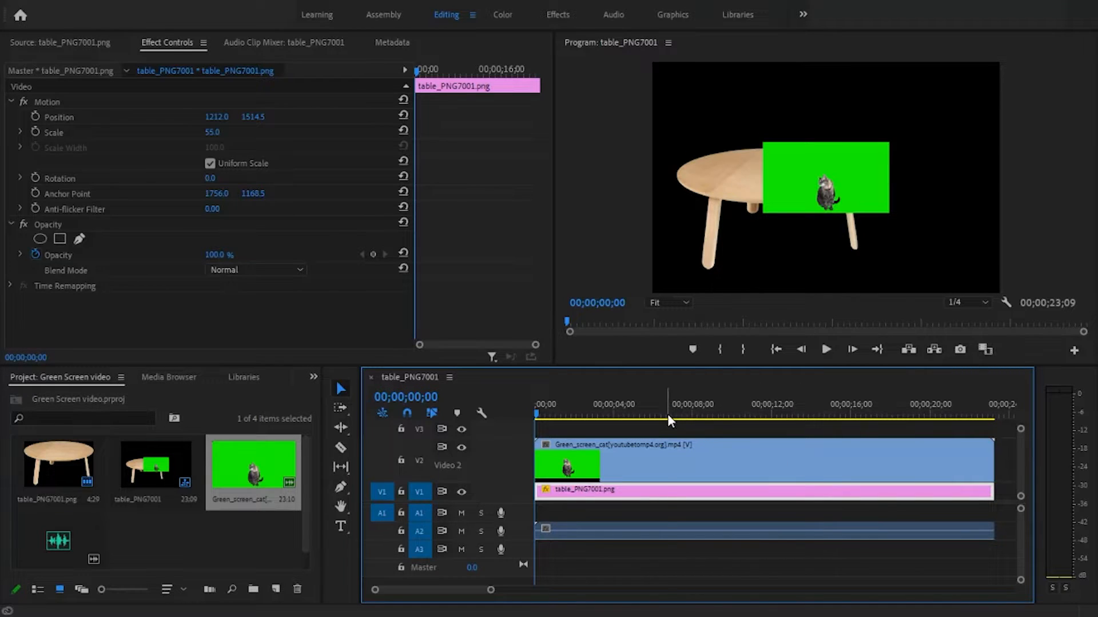
# Move the playhead to 00;00;10;10 and scale the green-screen cat clip to 175.
pyautogui.moveTo(667, 414); pyautogui.dragTo(739, 428)
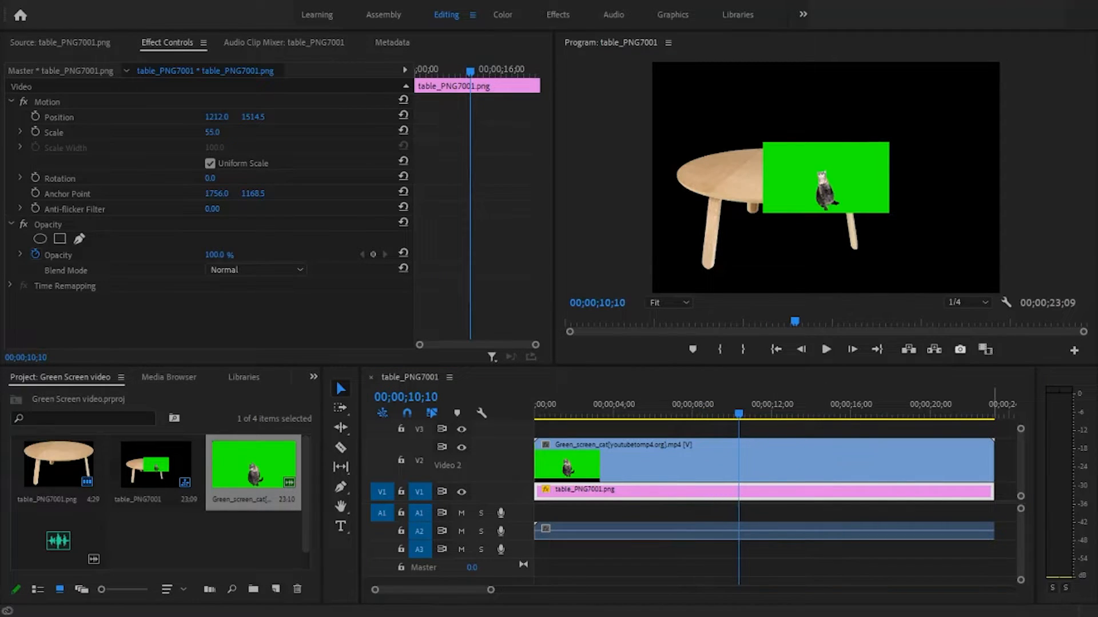
pyautogui.click(958, 231)
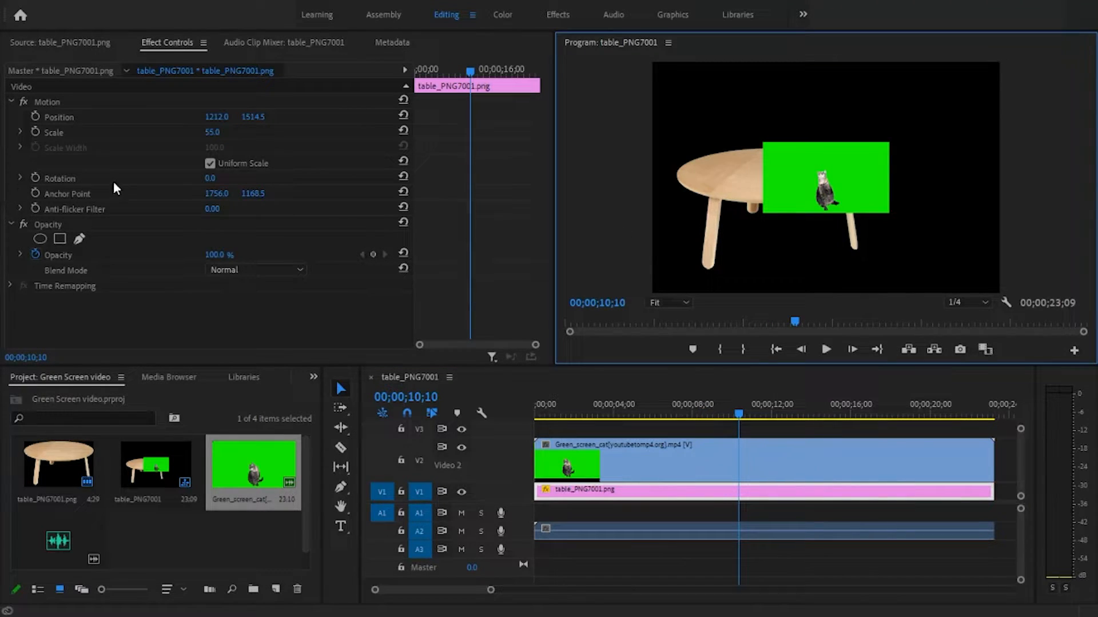
pyautogui.click(615, 463)
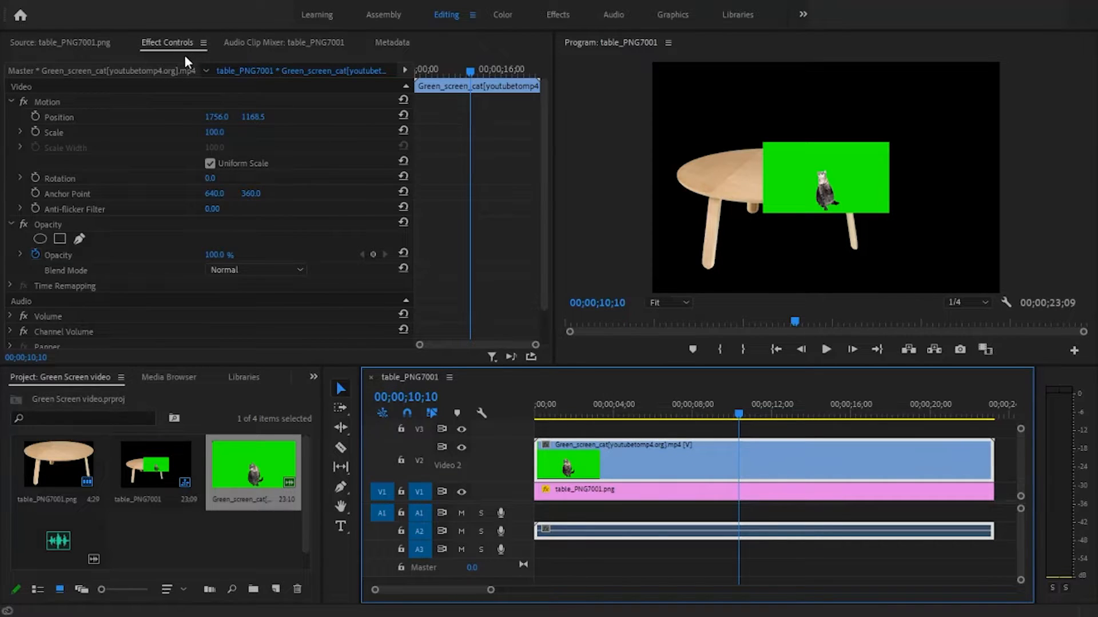
pyautogui.click(211, 132)
pyautogui.moveTo(210, 132); pyautogui.dragTo(253, 132)
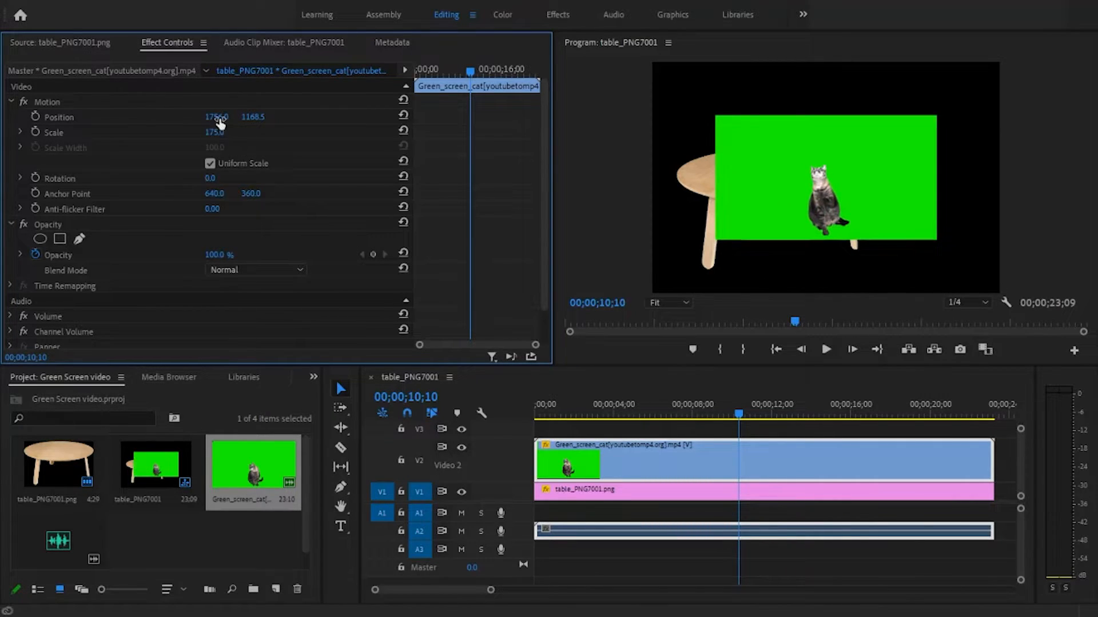
# Find the Ultra Key video effect and apply it to the cat clip on V2.
pyautogui.click(632, 514)
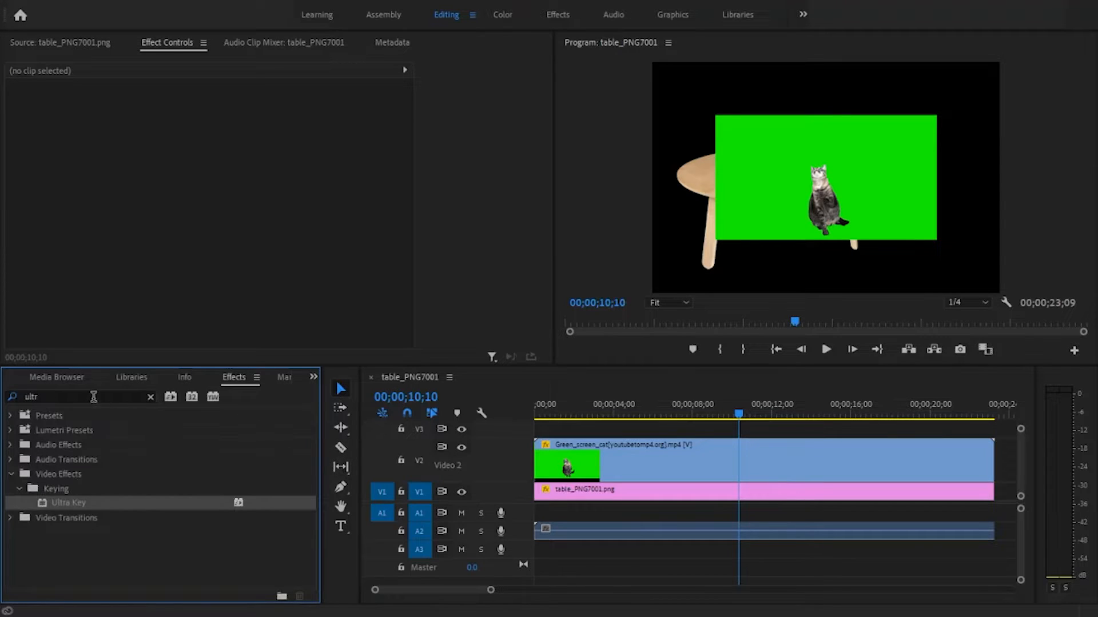
pyautogui.click(89, 398)
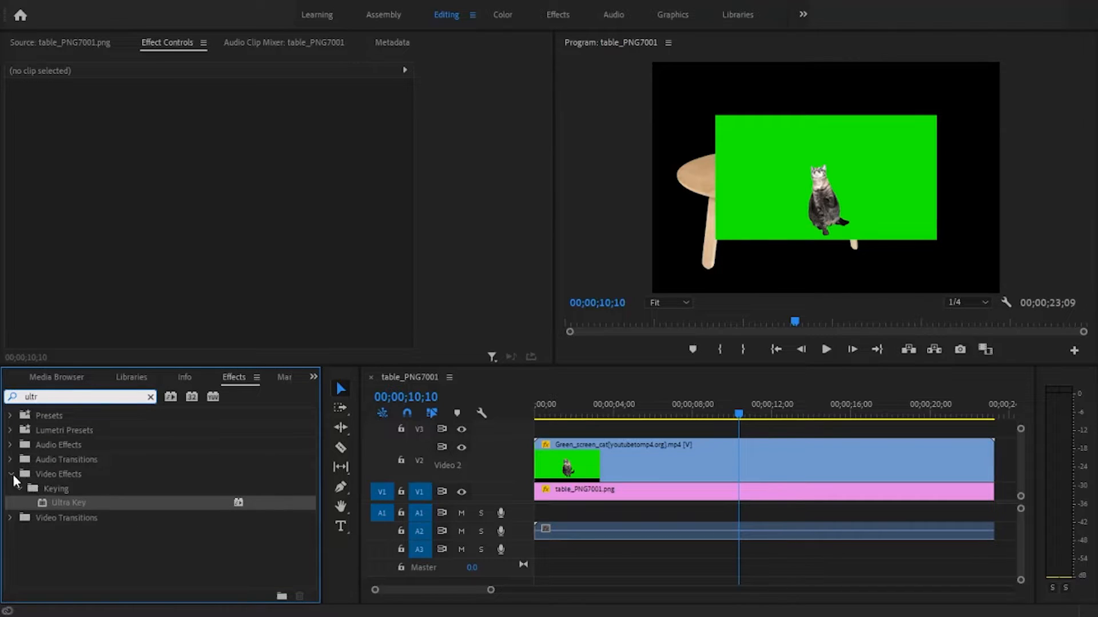
pyautogui.click(109, 505)
pyautogui.moveTo(110, 504); pyautogui.dragTo(604, 458)
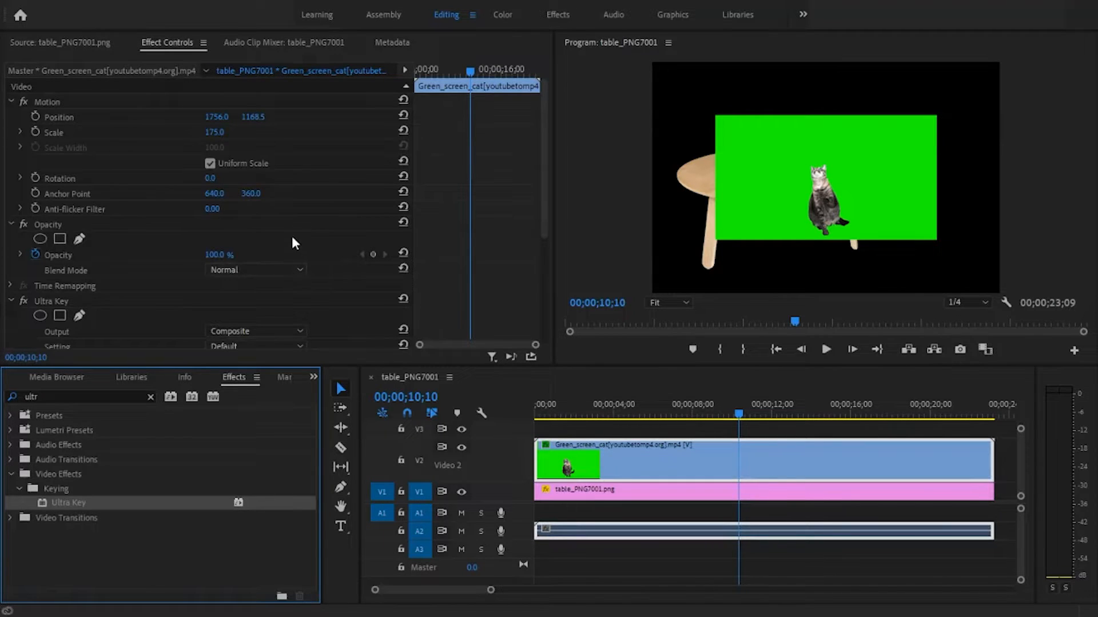
# Sample the cat clip's green background as the Ultra Key key color.
pyautogui.scroll(-3, 293, 220)
pyautogui.scroll(-2, 294, 221)
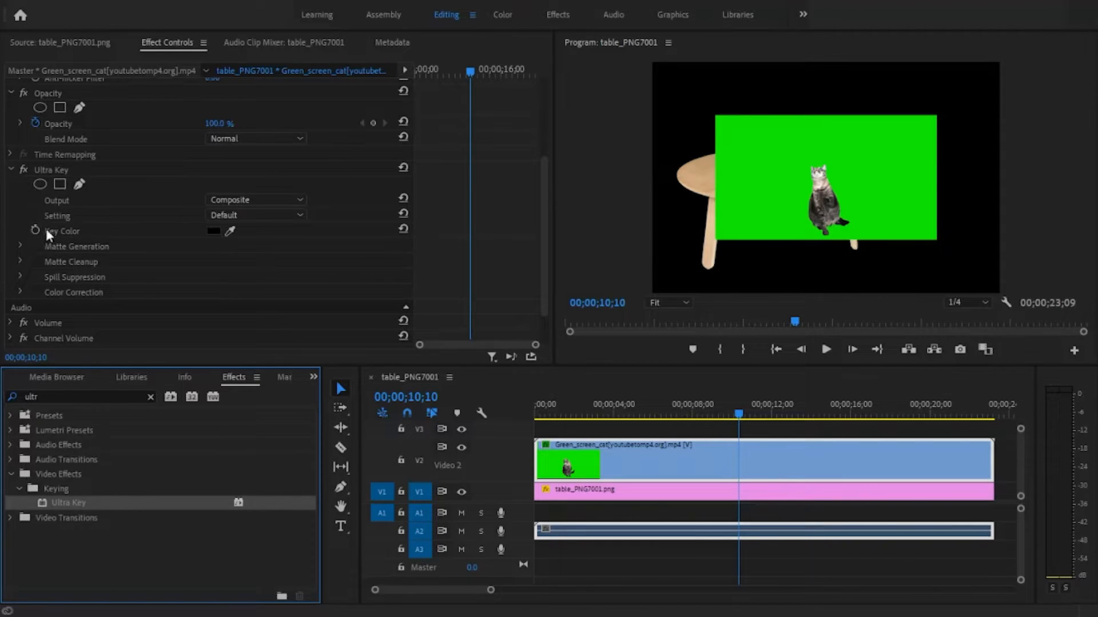
pyautogui.click(229, 231)
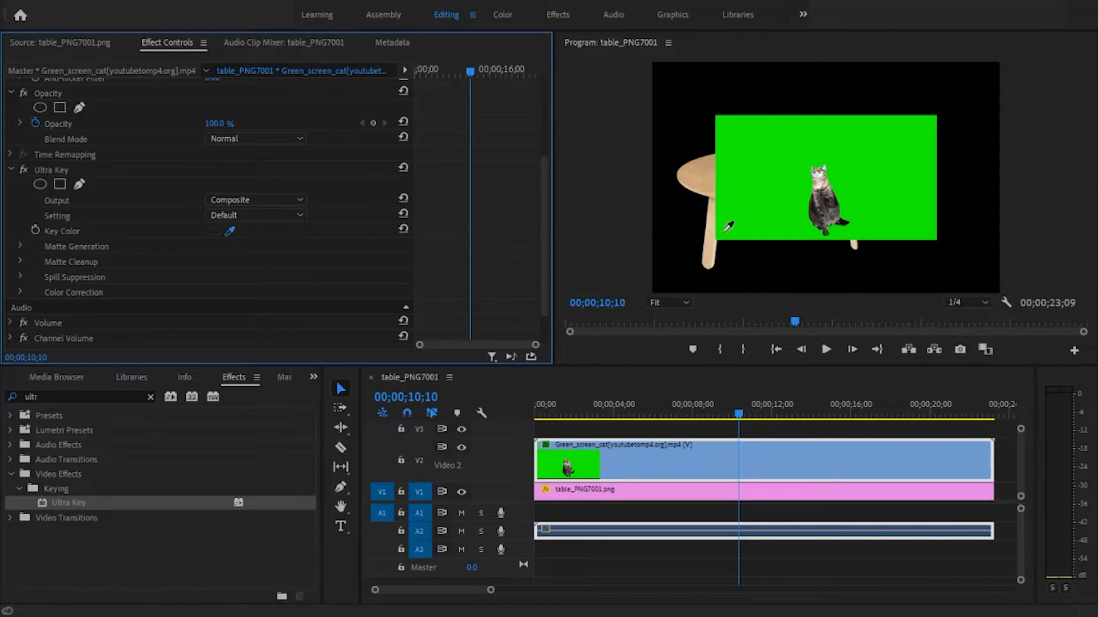
pyautogui.click(758, 184)
pyautogui.click(765, 175)
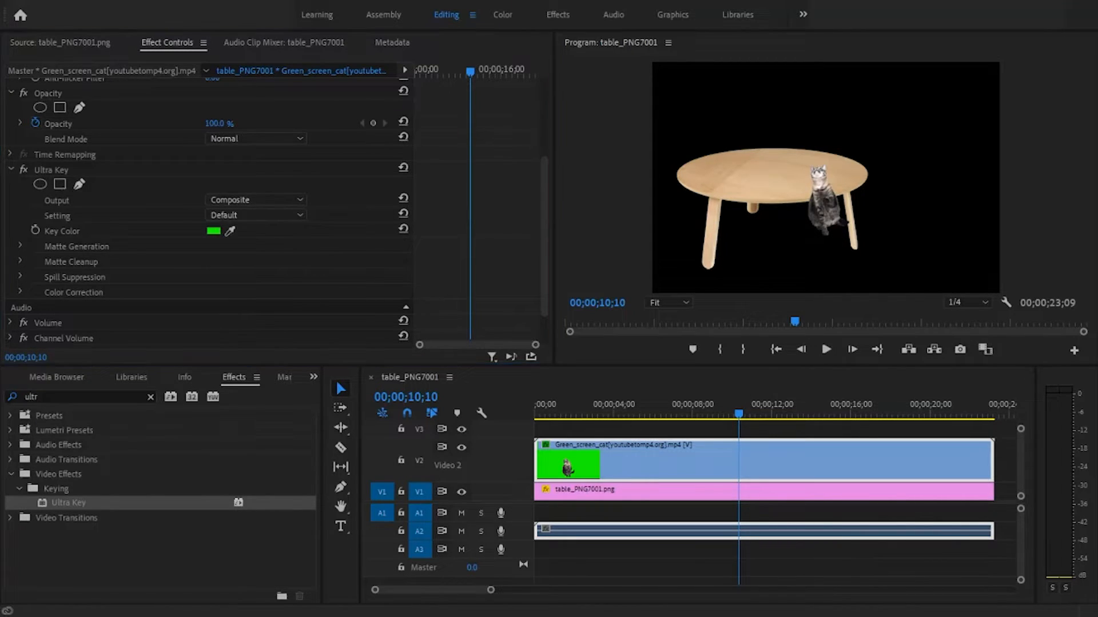
# Reposition the cat onto the tabletop at 1911, 674.5 and check the composite at 00;00;05;04.
pyautogui.scroll(5, 367, 266)
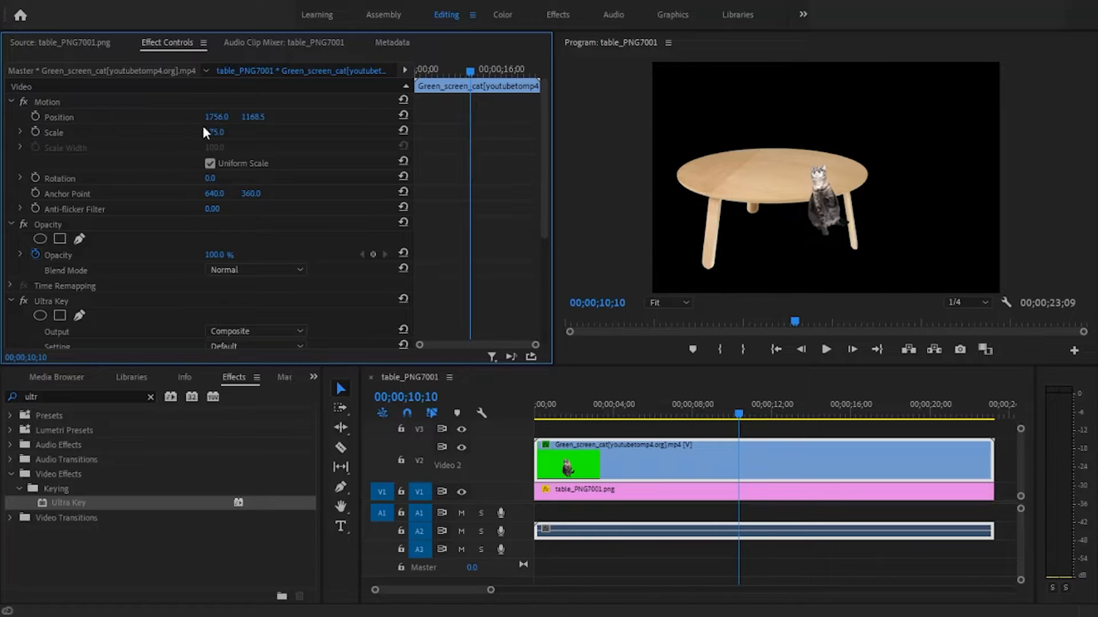
pyautogui.moveTo(215, 119); pyautogui.dragTo(246, 116)
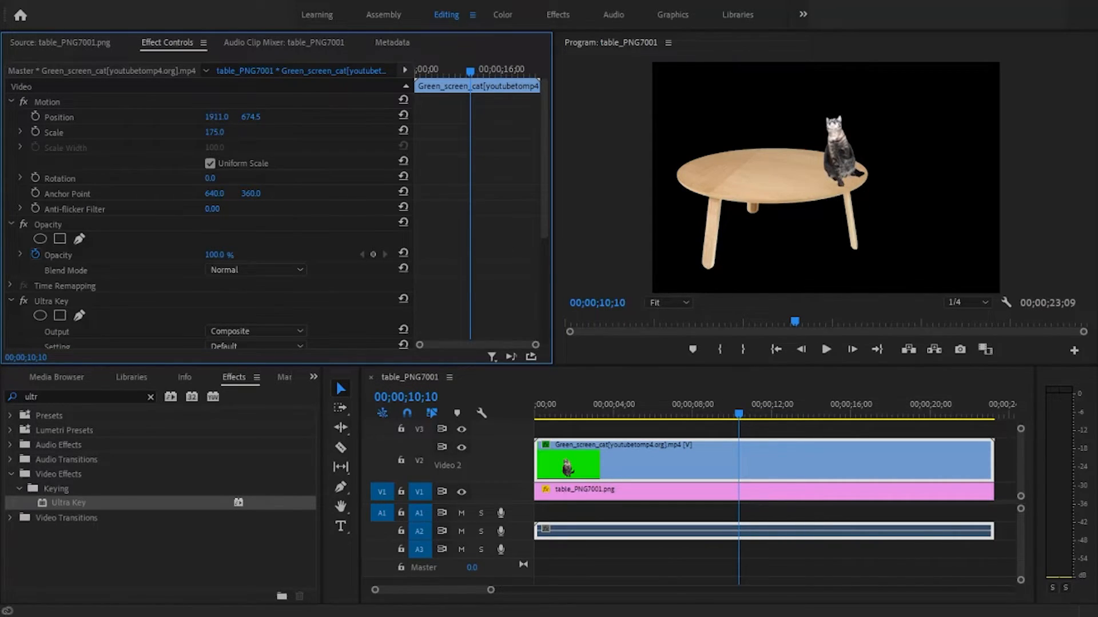
pyautogui.click(678, 323)
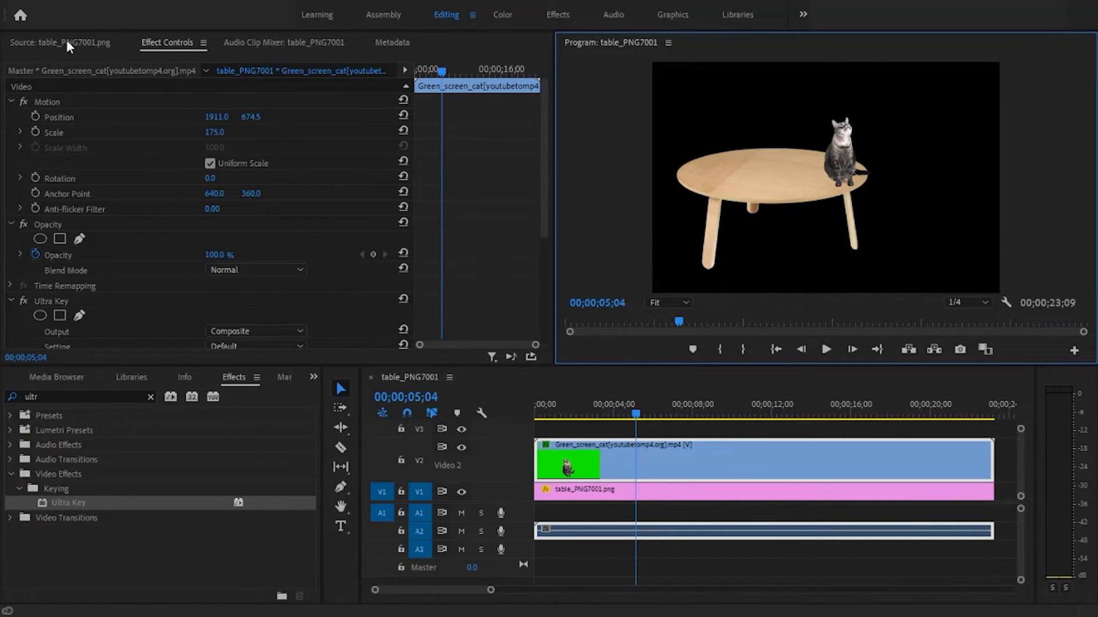
# Add the musica.mp3 audio from the project to track A1 at the sequence start.
pyautogui.click(313, 377)
pyautogui.click(326, 396)
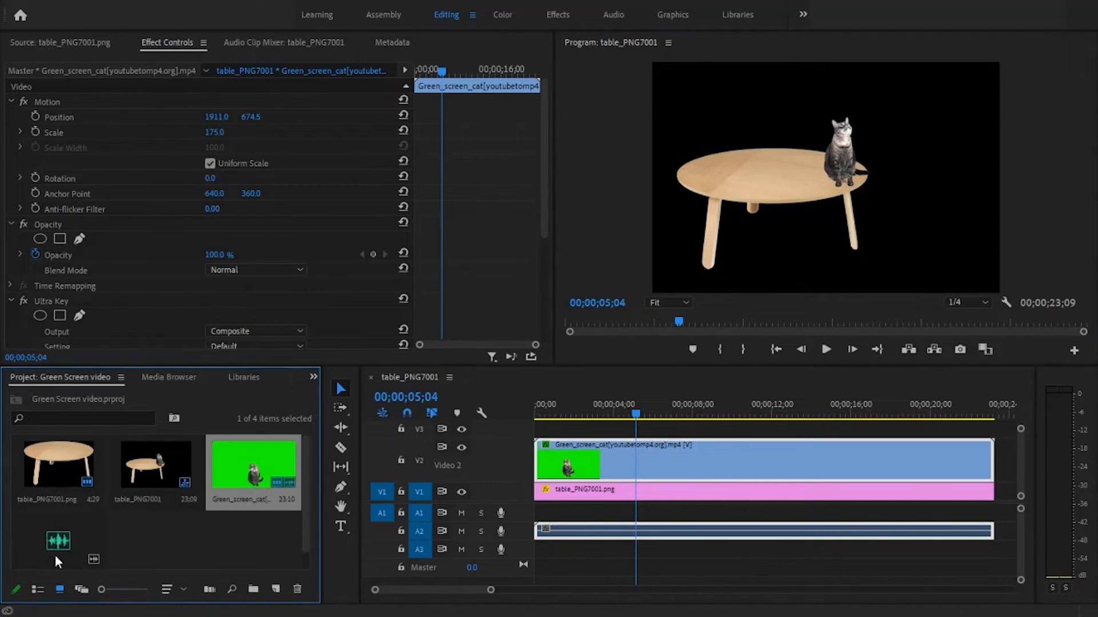
pyautogui.click(48, 539)
pyautogui.moveTo(462, 488); pyautogui.dragTo(538, 512)
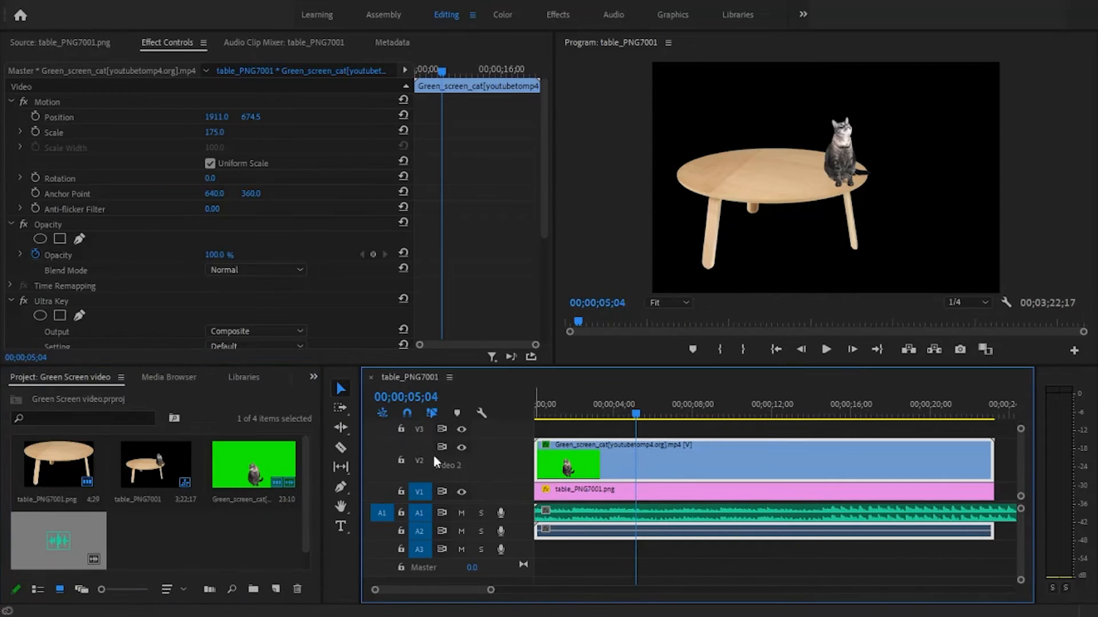
# Split the music clip on A1 where the video clips end and delete the excess part.
pyautogui.click(341, 447)
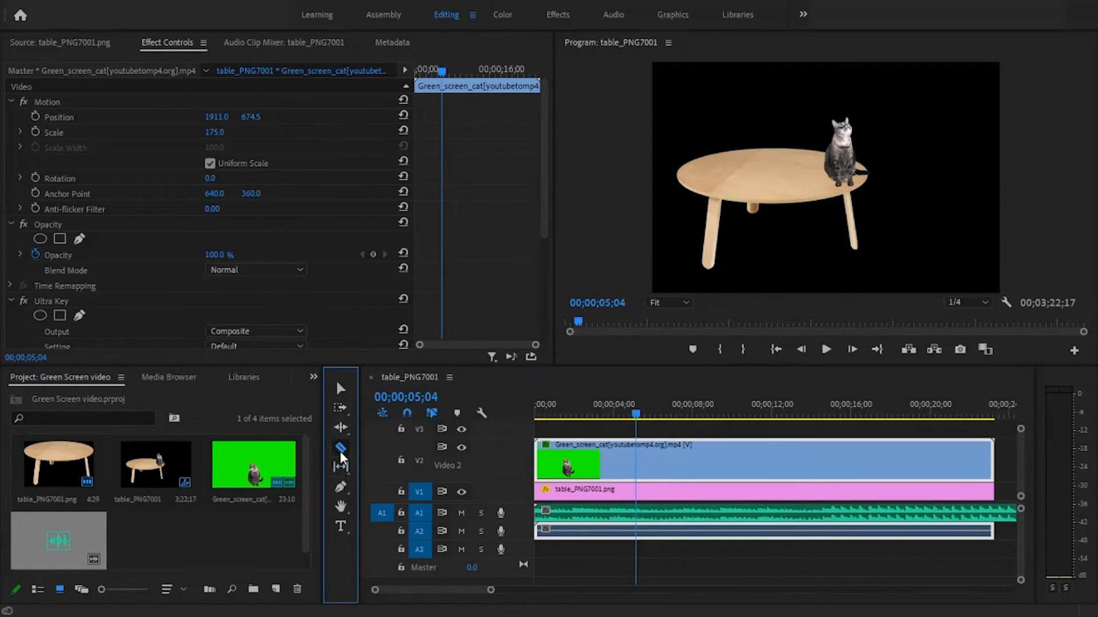
pyautogui.click(997, 513)
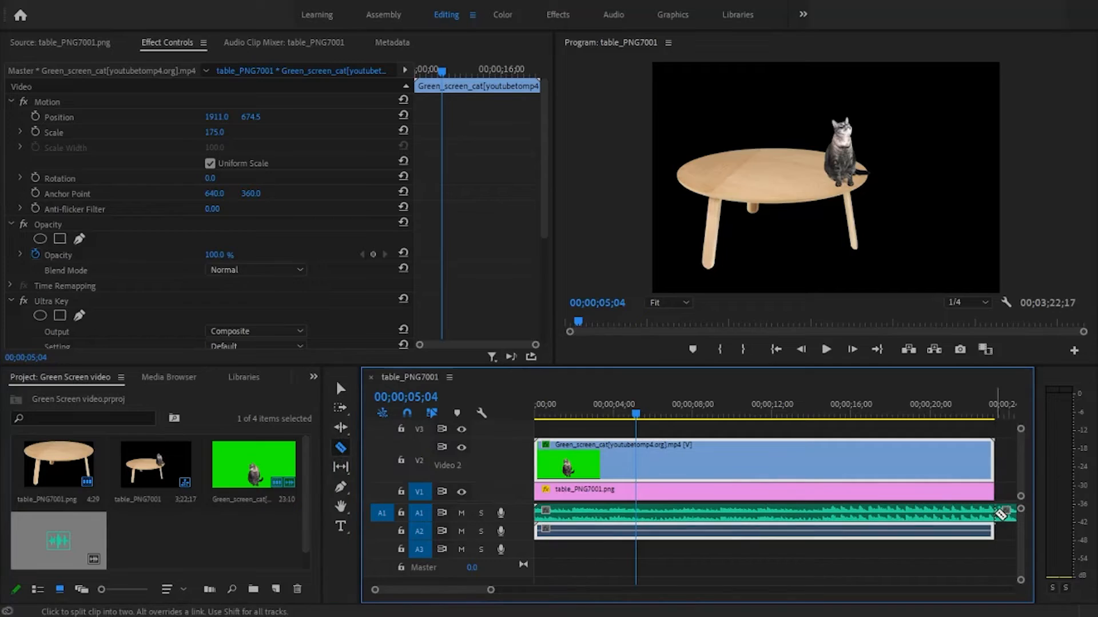
pyautogui.click(341, 391)
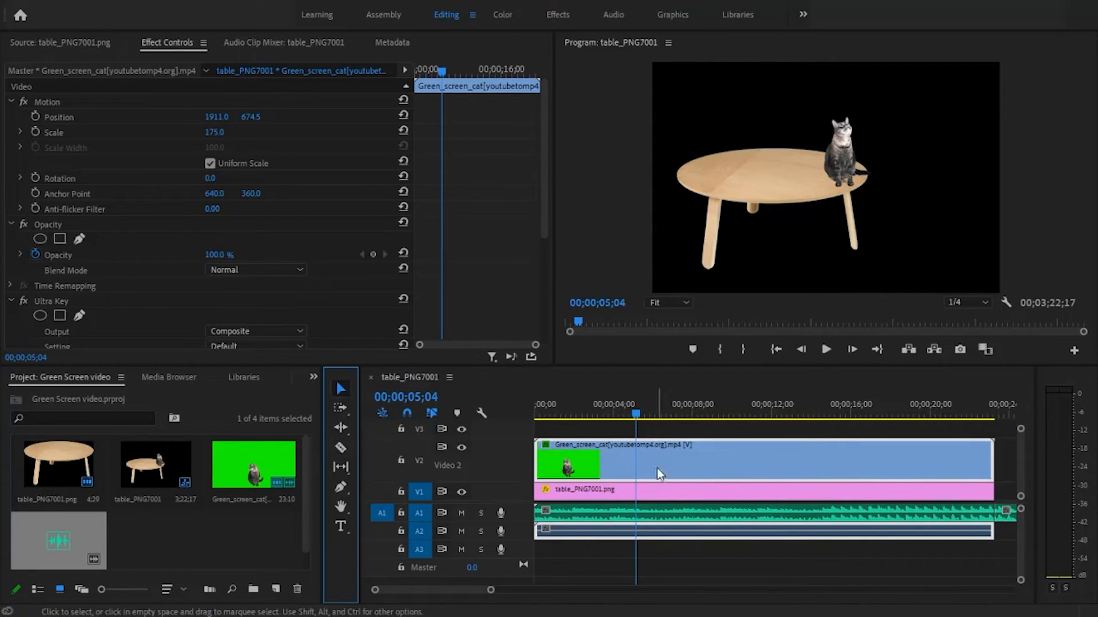
pyautogui.click(1011, 512)
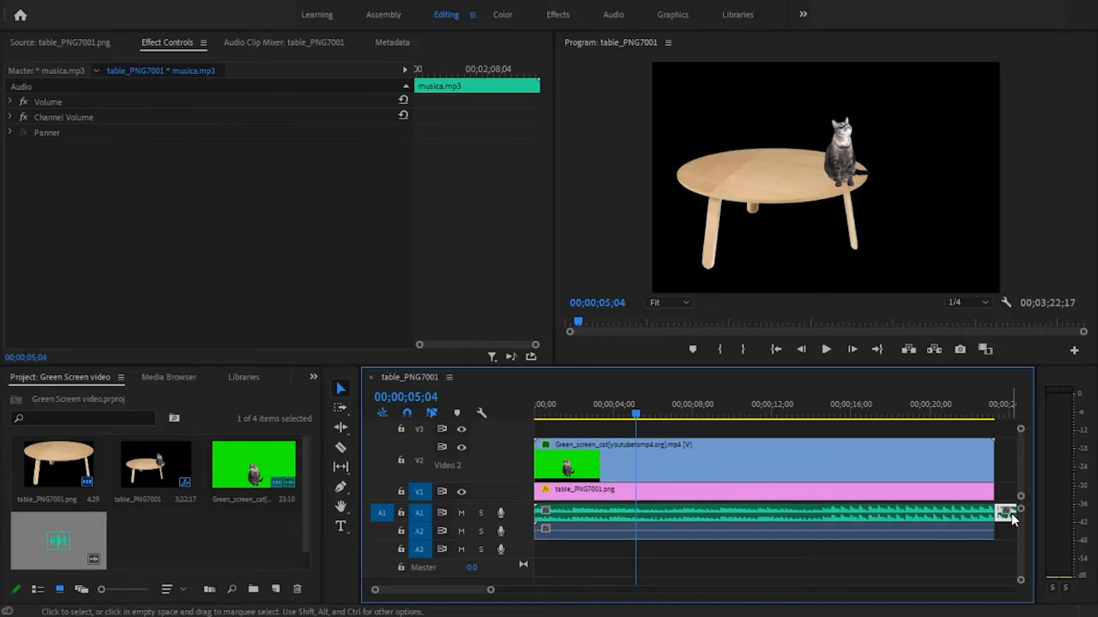
pyautogui.press('Delete')
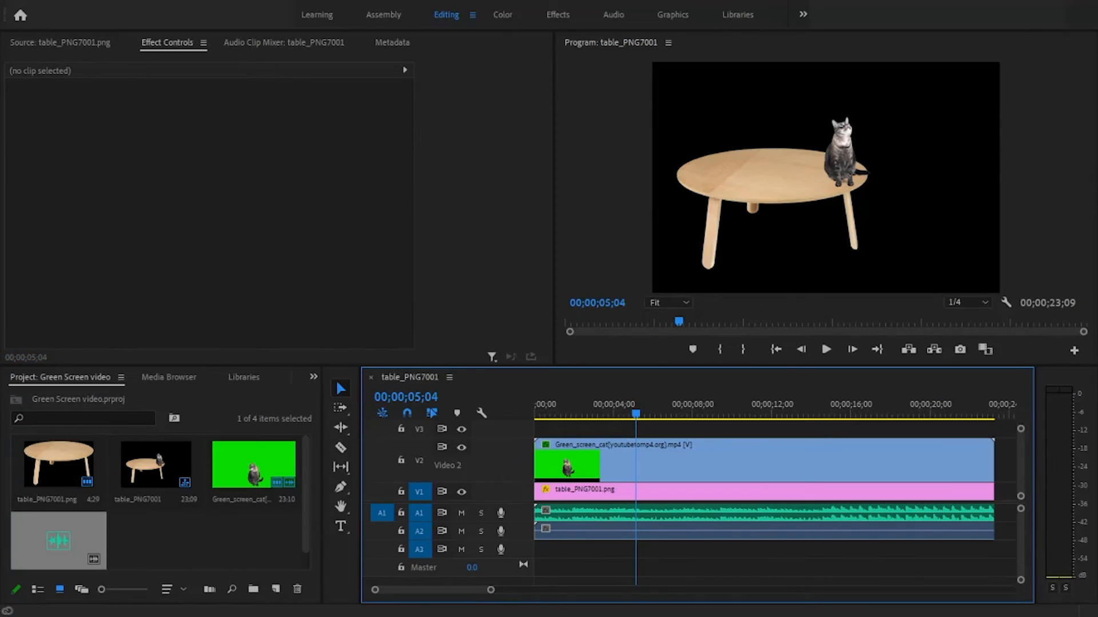
pyautogui.click(1057, 240)
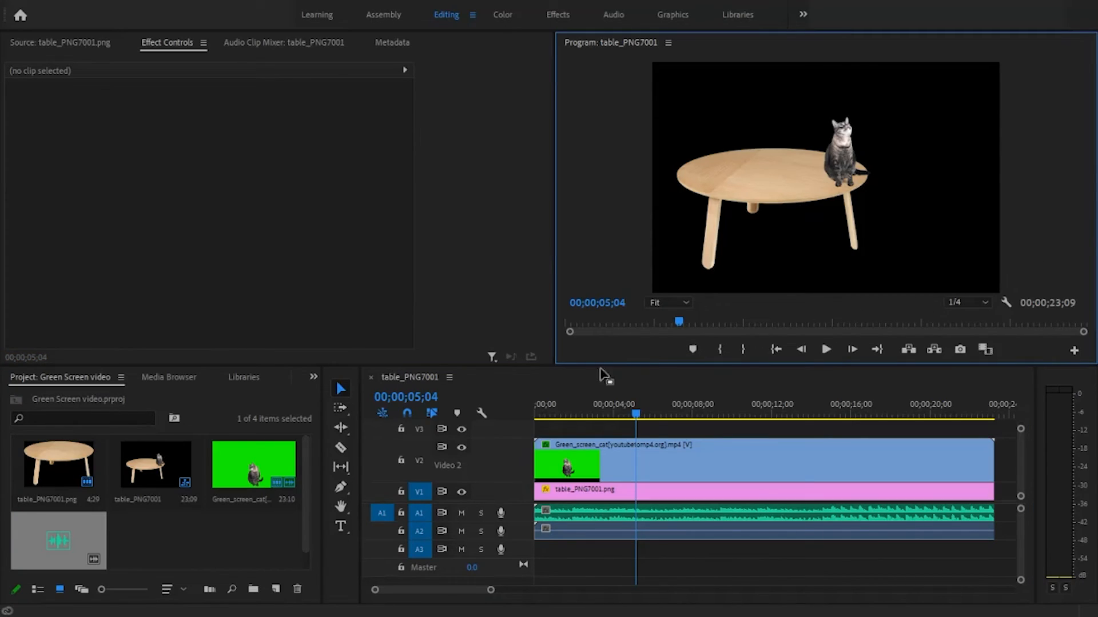